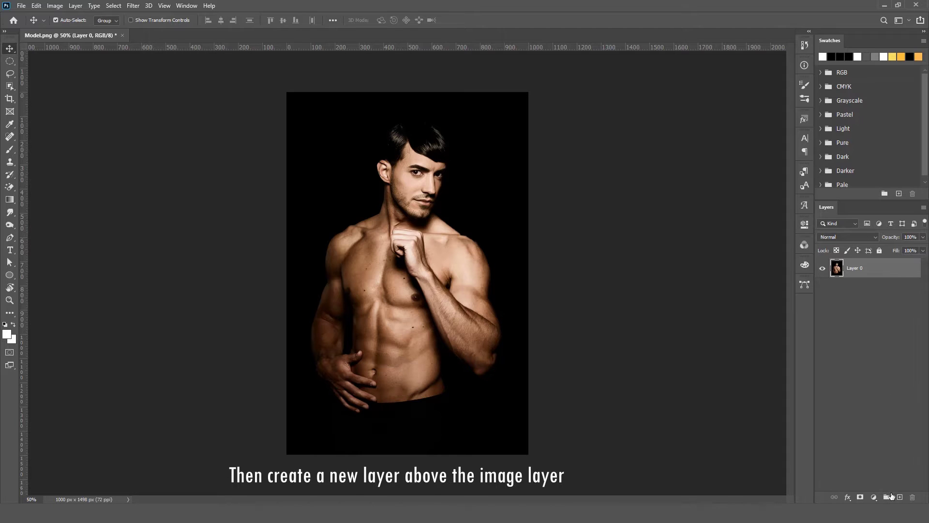
Add a new empty layer above the photo and name it Stripe
{"action": "left_click", "coordinate": [900, 497]}
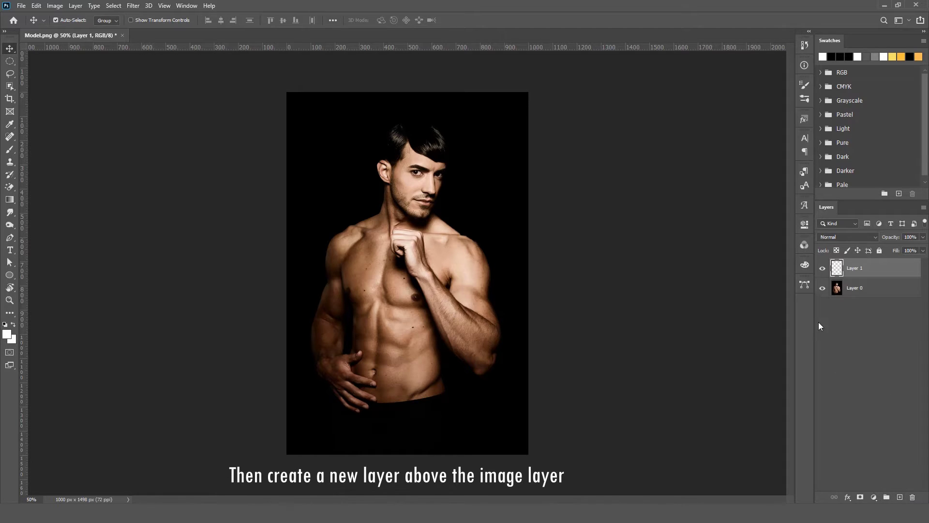
{"action": "double_click", "coordinate": [854, 267]}
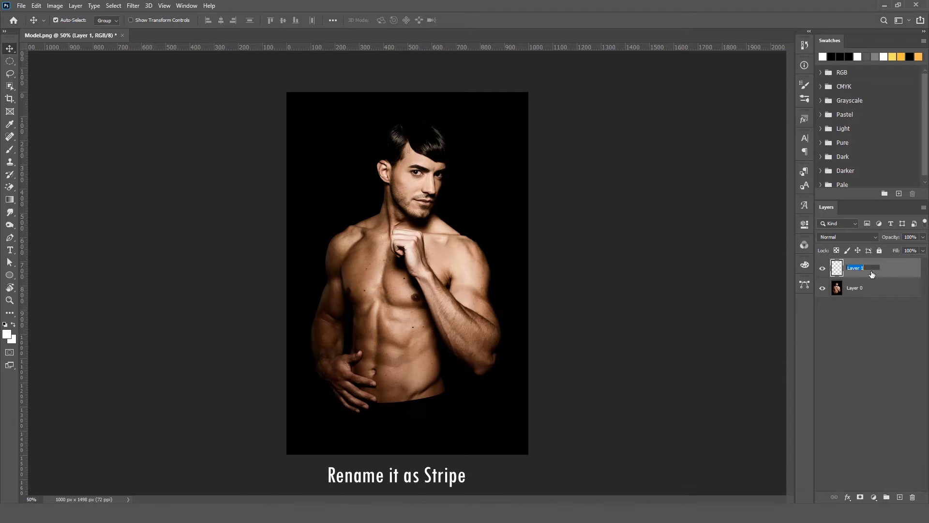
{"action": "type", "text": "Stripe"}
{"action": "key", "text": "Return"}
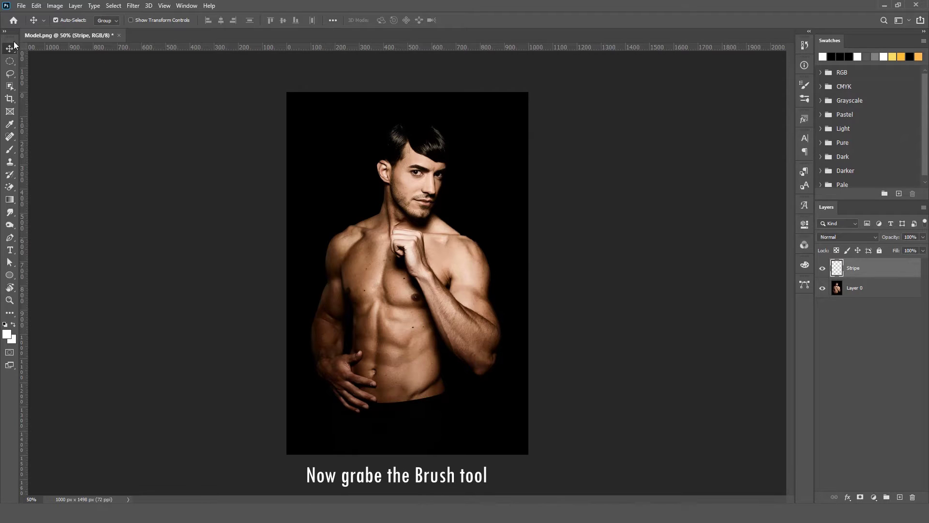
Set the Brush to a 4 px tip with 50% smoothing and white foreground colour
{"action": "left_click", "coordinate": [10, 149]}
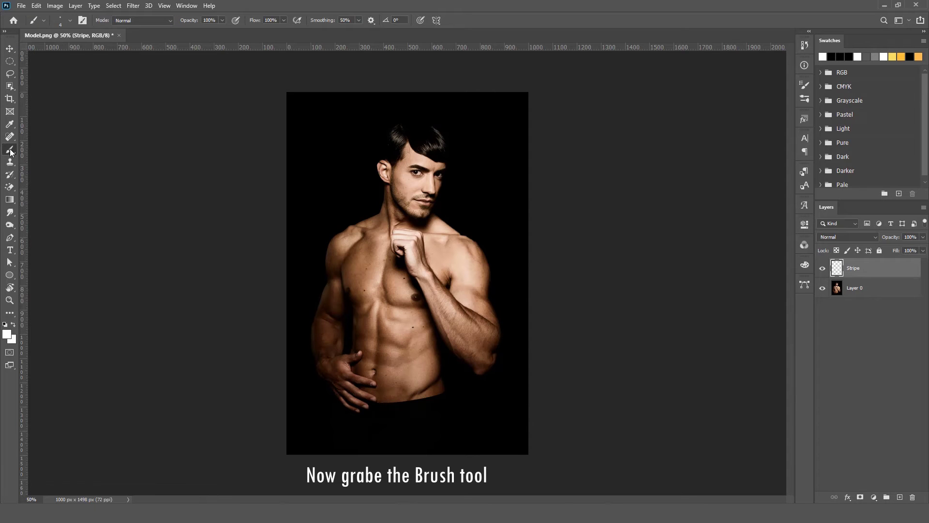
{"action": "left_click", "coordinate": [72, 20]}
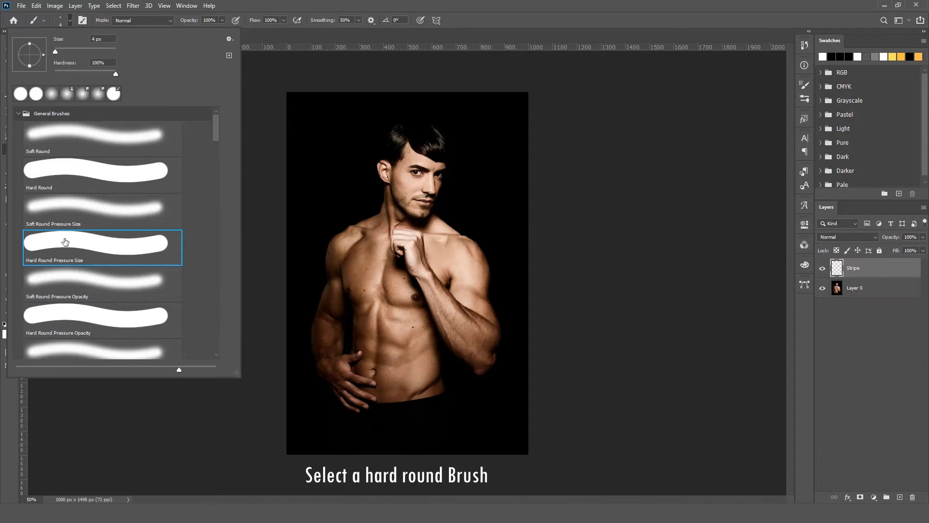
{"action": "left_click", "coordinate": [95, 39]}
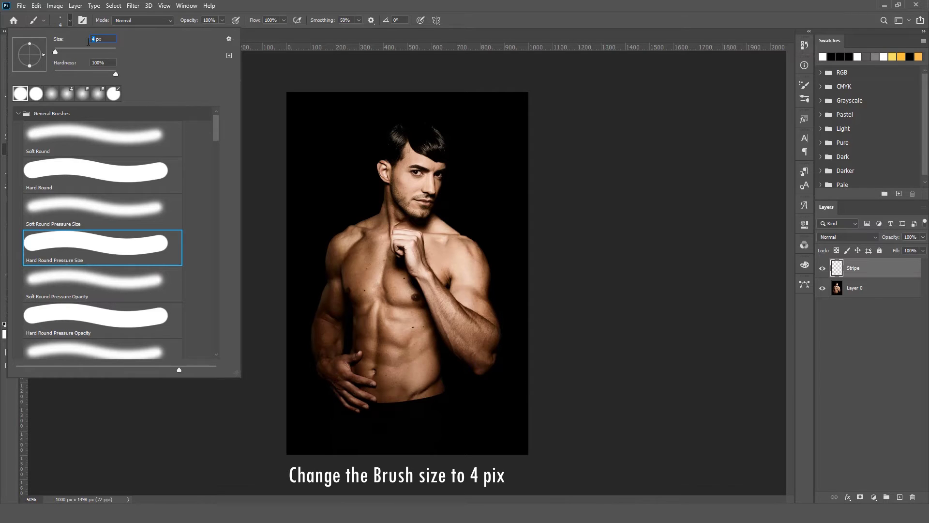
{"action": "key", "text": "Return"}
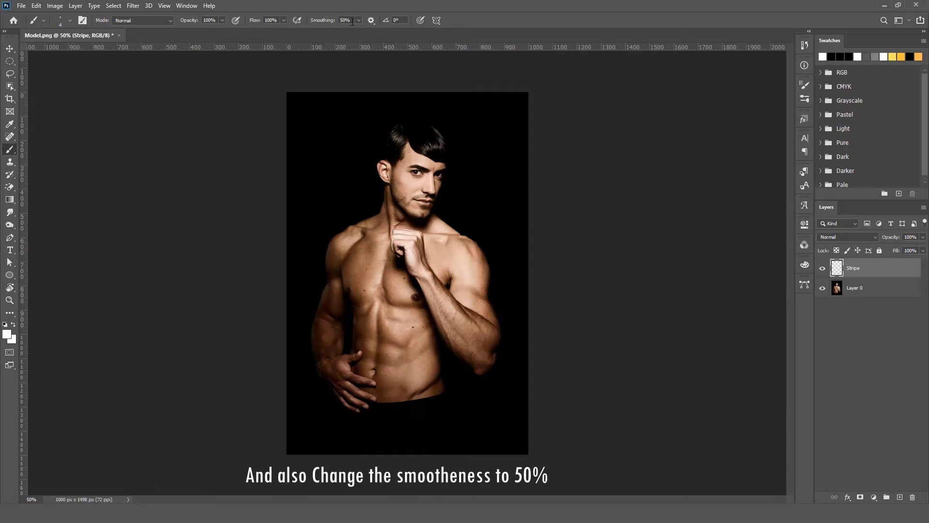
{"action": "left_click_drag", "start_coordinate": [352, 22], "coordinate": [332, 24]}
{"action": "type", "text": "50"}
{"action": "left_click", "coordinate": [6, 333]}
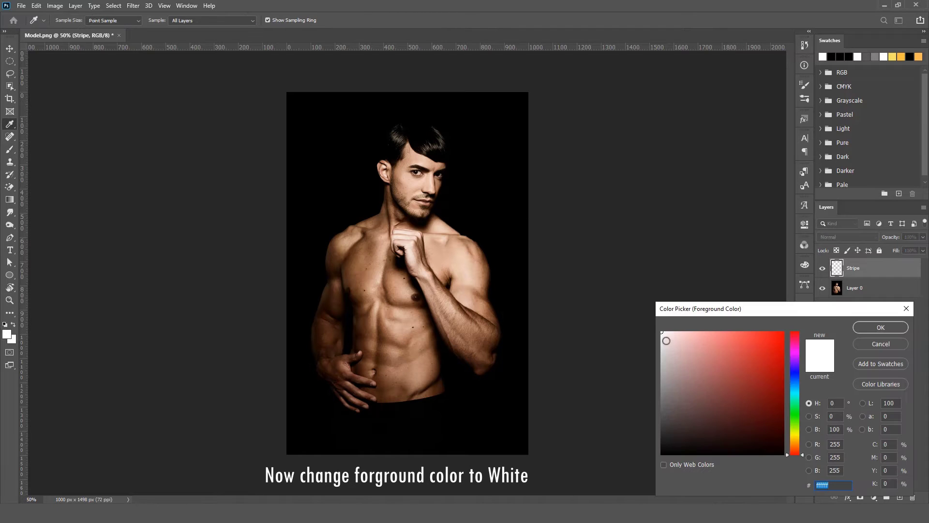
{"action": "left_click", "coordinate": [878, 328]}
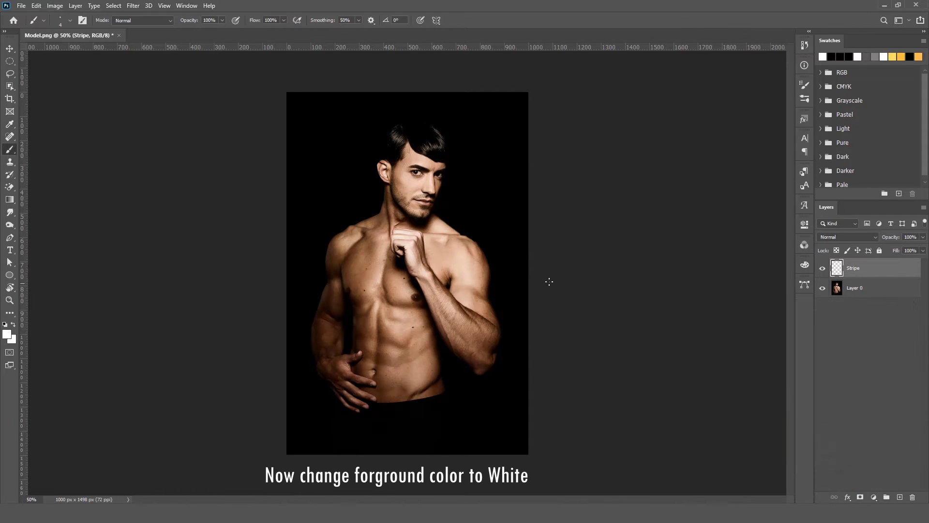
Zoom in on the head and paint the first white zigzag lines just above the hair
{"action": "key", "text": "ctrl+1"}
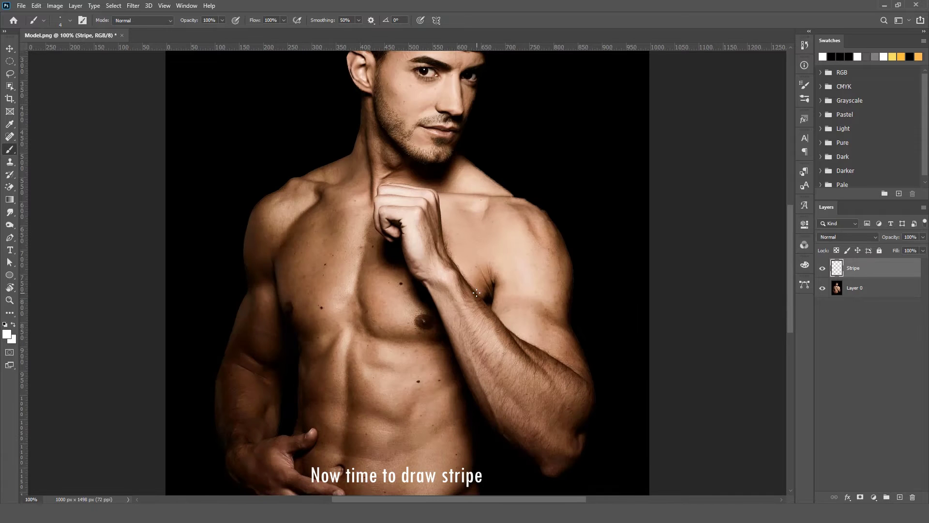
{"action": "scroll", "coordinate": [477, 293], "scroll_direction": "up", "scroll_amount": 3}
{"action": "scroll", "coordinate": [477, 292], "scroll_direction": "up", "scroll_amount": 3}
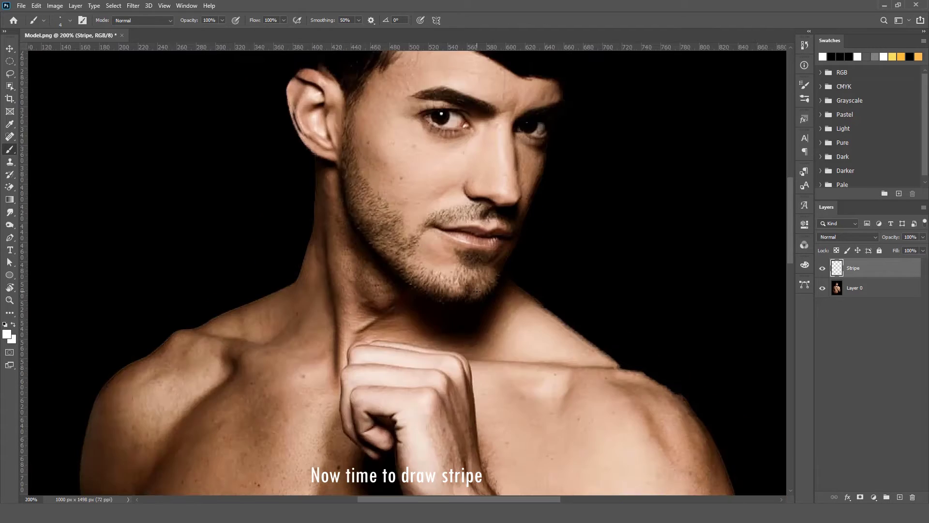
{"action": "scroll", "coordinate": [476, 292], "scroll_direction": "up", "scroll_amount": 2}
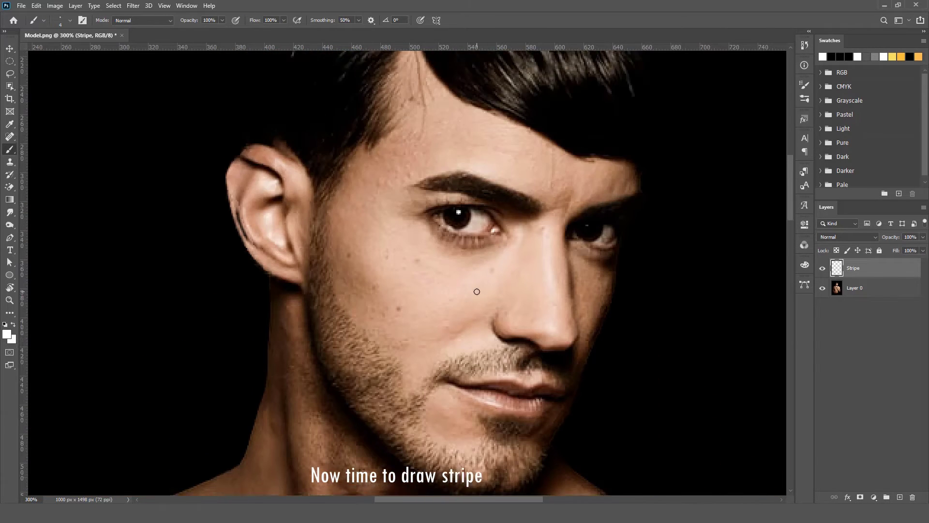
{"action": "scroll", "coordinate": [477, 291], "scroll_direction": "up", "scroll_amount": 2}
{"action": "scroll", "coordinate": [477, 291], "scroll_direction": "up", "scroll_amount": 1}
{"action": "left_click_drag", "start_coordinate": [452, 185], "coordinate": [442, 319]}
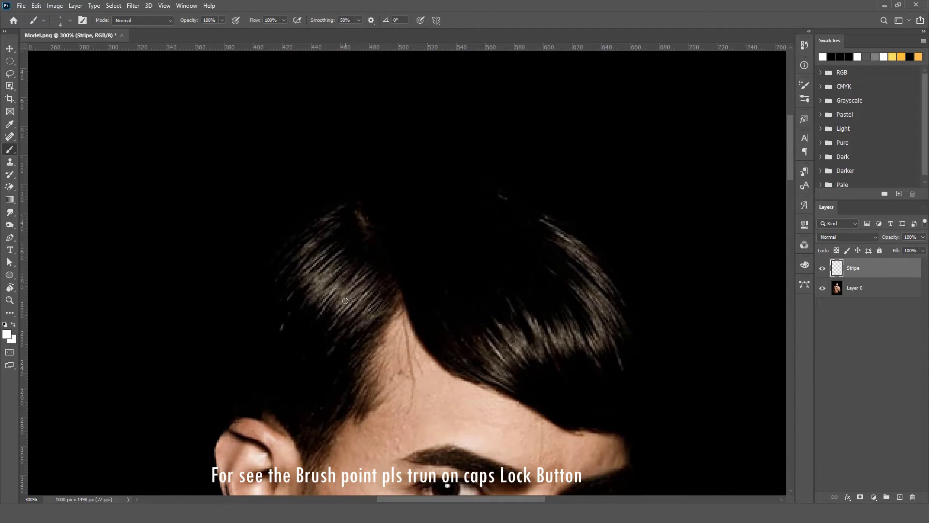
{"action": "key", "text": "Caps_Lock"}
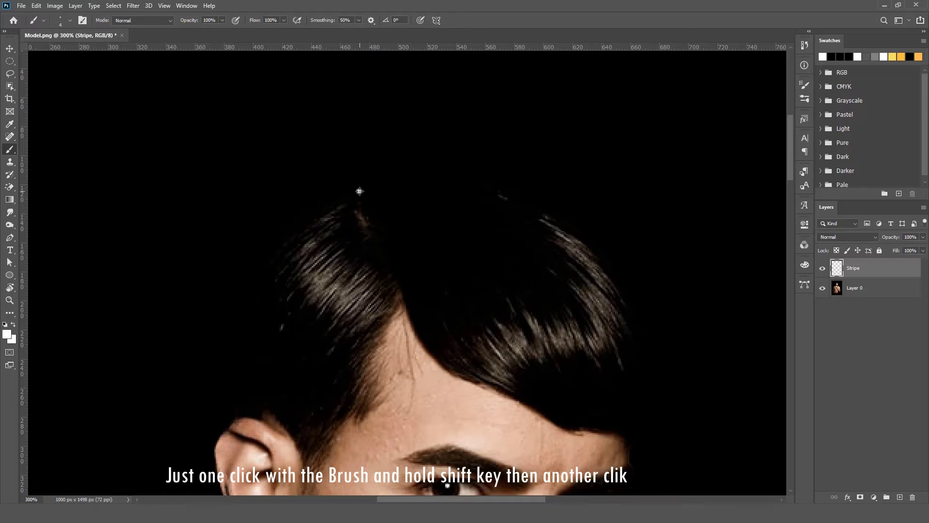
{"action": "left_click", "coordinate": [360, 191]}
{"action": "left_click", "coordinate": [515, 197], "text": "shift"}
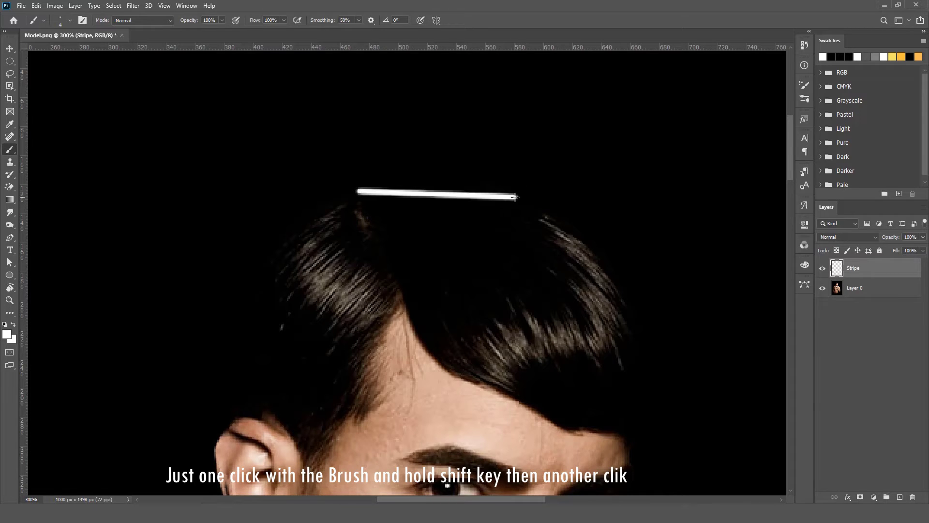
{"action": "left_click", "coordinate": [331, 213], "text": "shift"}
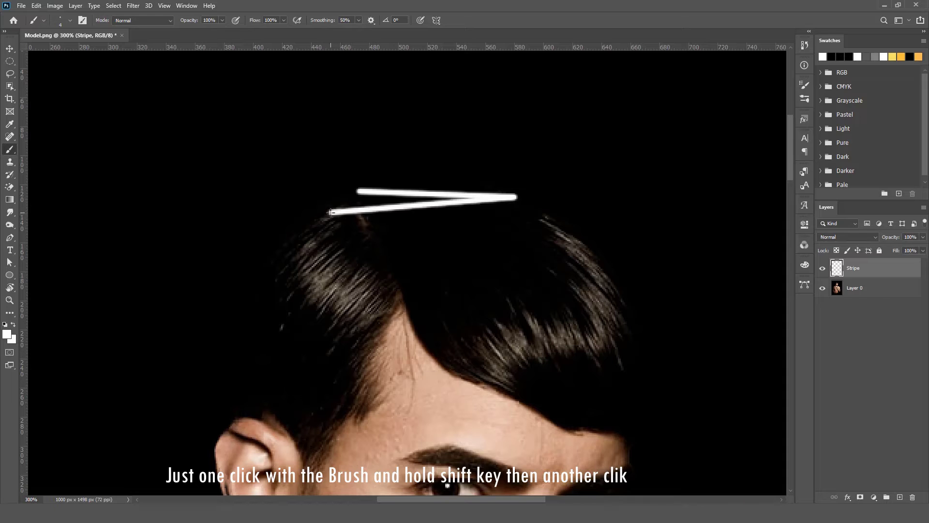
{"action": "left_click", "coordinate": [549, 217], "text": "shift"}
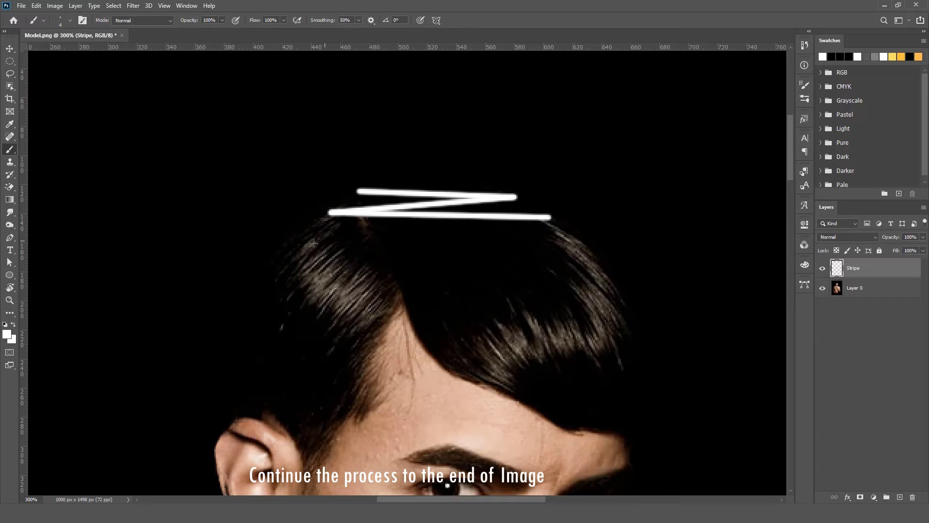
Continue the white zigzag lines down across the hair, forehead and torso
{"action": "left_click", "coordinate": [290, 241], "text": "shift"}
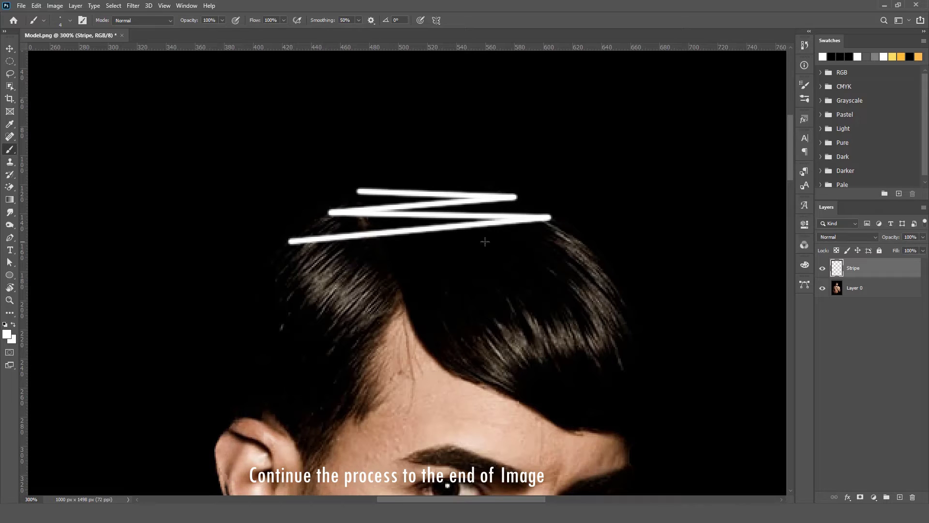
{"action": "left_click", "coordinate": [587, 248], "text": "shift"}
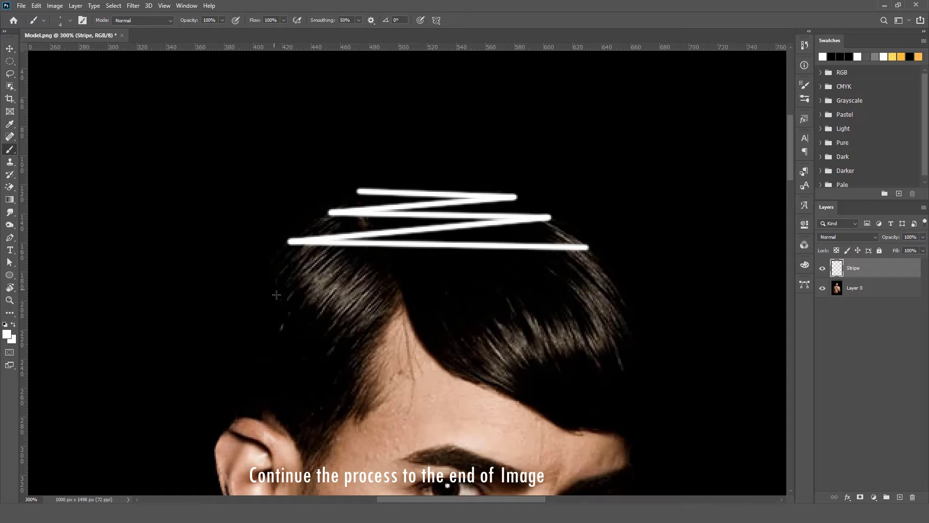
{"action": "left_click", "coordinate": [265, 283], "text": "shift"}
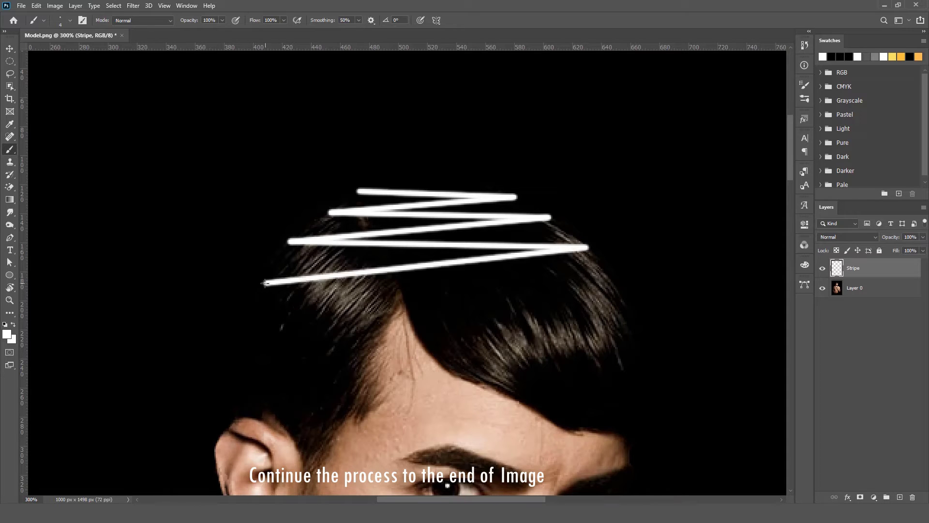
{"action": "left_click", "coordinate": [622, 288], "text": "shift"}
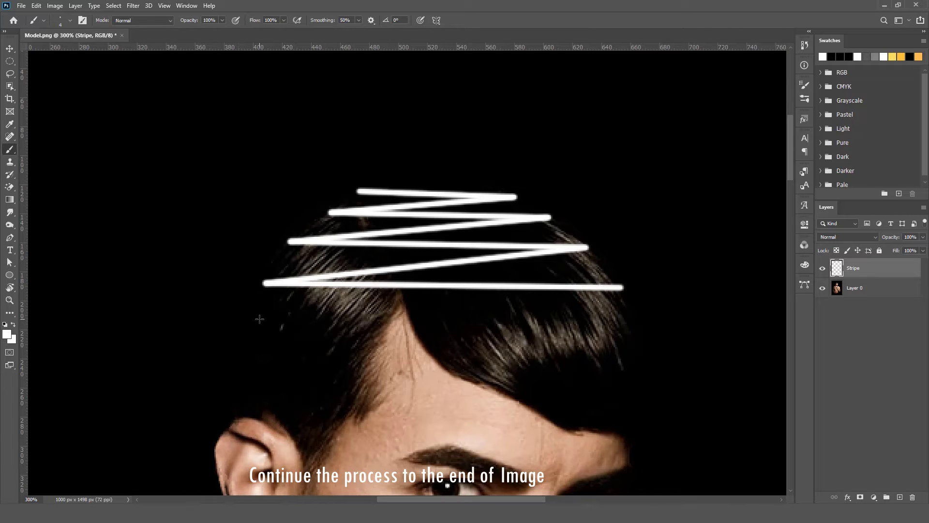
{"action": "left_click", "coordinate": [260, 319], "text": "shift"}
{"action": "left_click", "coordinate": [633, 327], "text": "shift"}
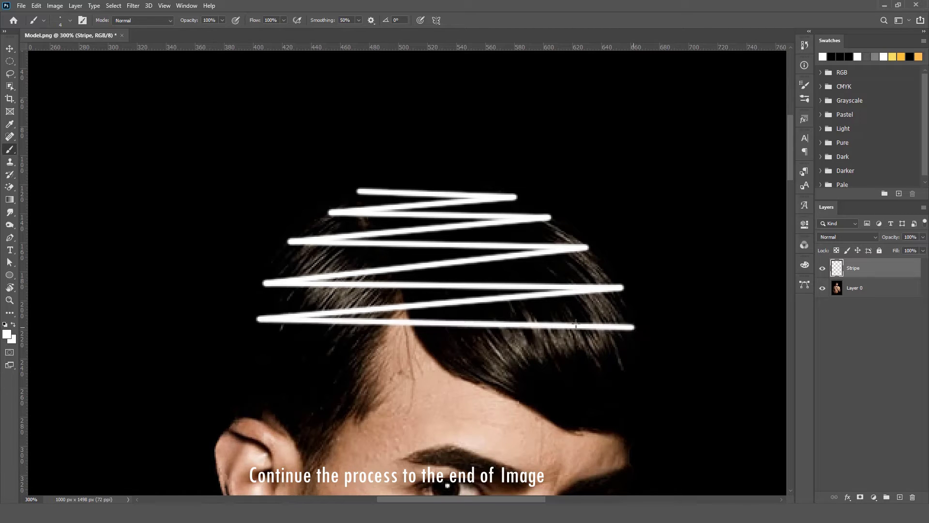
{"action": "left_click", "coordinate": [241, 351], "text": "shift"}
{"action": "left_click", "coordinate": [632, 381], "text": "shift"}
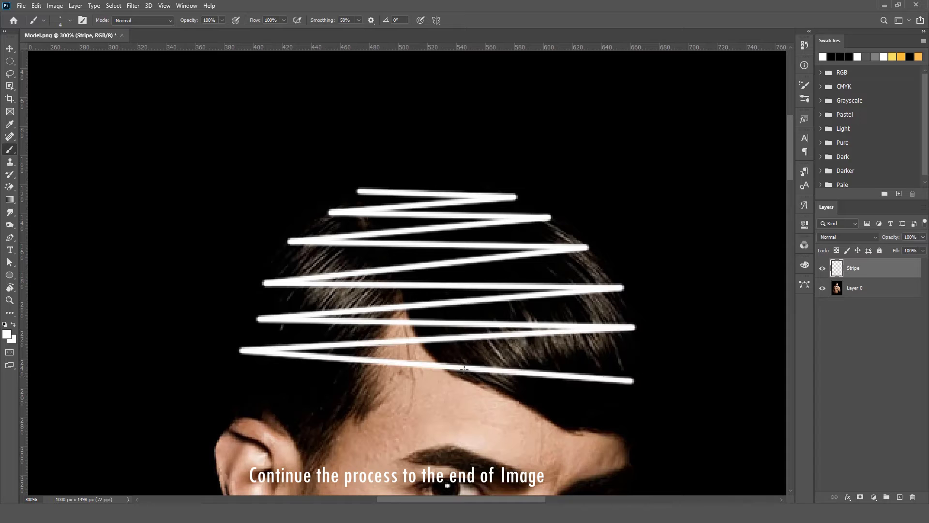
{"action": "left_click", "coordinate": [213, 392], "text": "shift"}
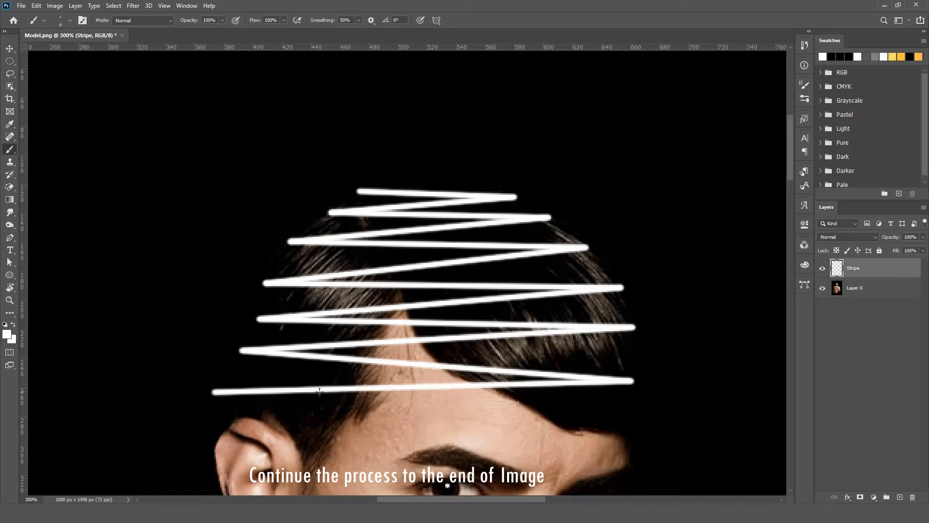
{"action": "left_click", "coordinate": [640, 398], "text": "shift"}
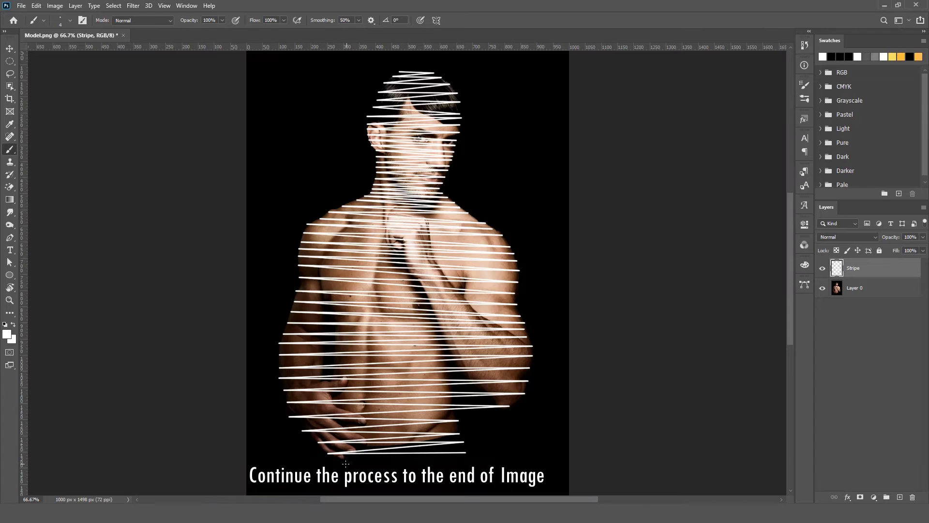
Extend the white zigzag lines below the hips down to the canvas's bottom edge
{"action": "left_click", "coordinate": [345, 463], "text": "shift"}
{"action": "left_click", "coordinate": [466, 465], "text": "shift"}
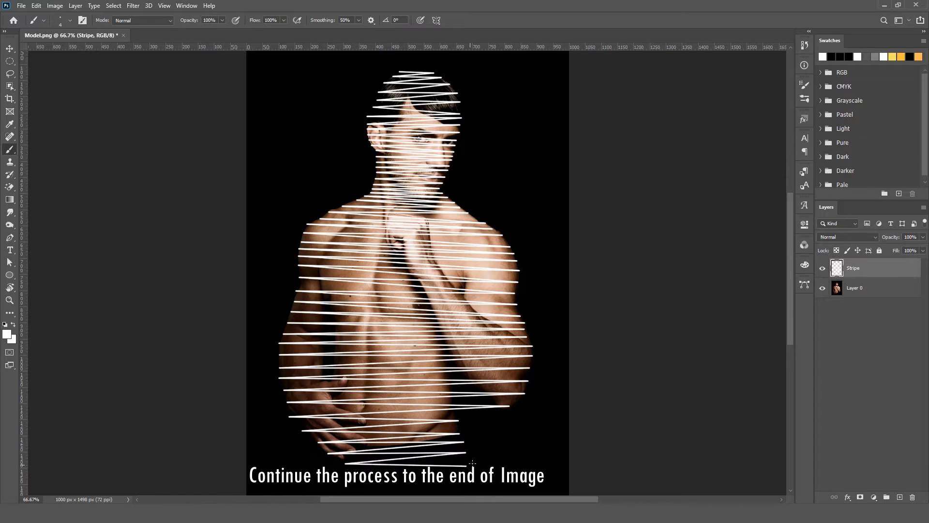
{"action": "scroll", "coordinate": [426, 445], "scroll_direction": "down", "scroll_amount": 3}
{"action": "scroll", "coordinate": [383, 426], "scroll_direction": "down", "scroll_amount": 2}
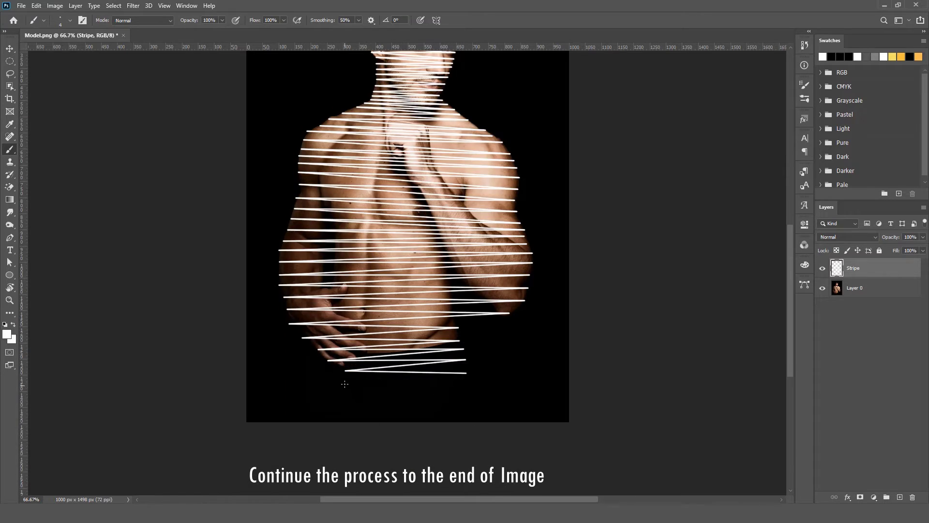
{"action": "left_click", "coordinate": [344, 383], "text": "shift"}
{"action": "left_click", "coordinate": [469, 386], "text": "shift"}
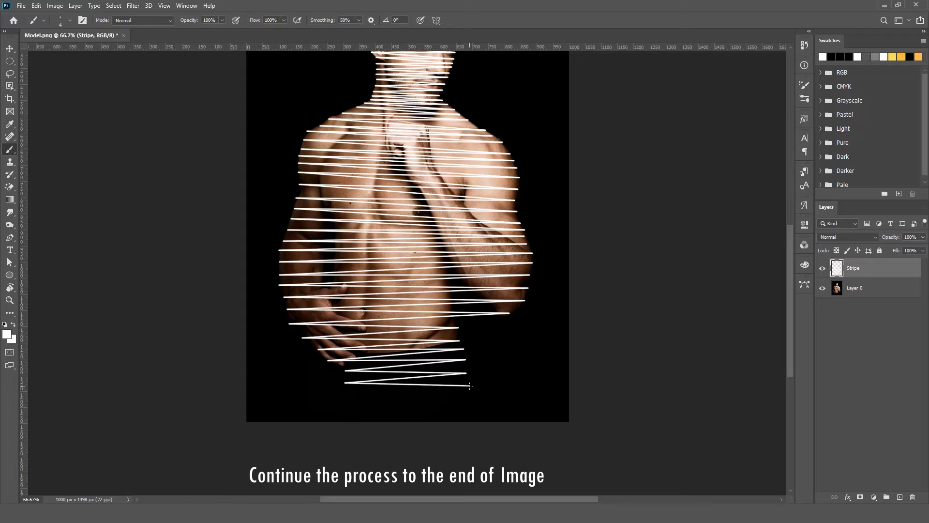
{"action": "left_click", "coordinate": [341, 402], "text": "shift"}
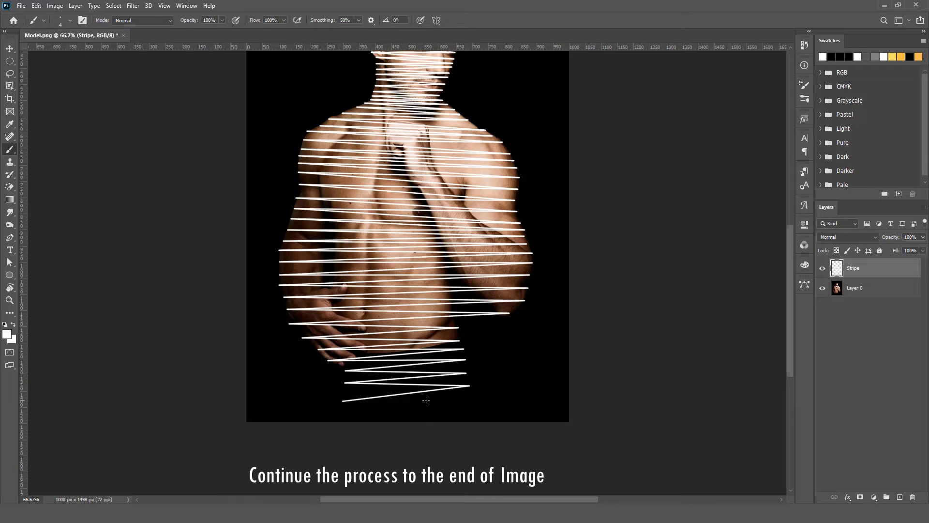
{"action": "left_click", "coordinate": [468, 396], "text": "shift"}
{"action": "left_click", "coordinate": [343, 410], "text": "shift"}
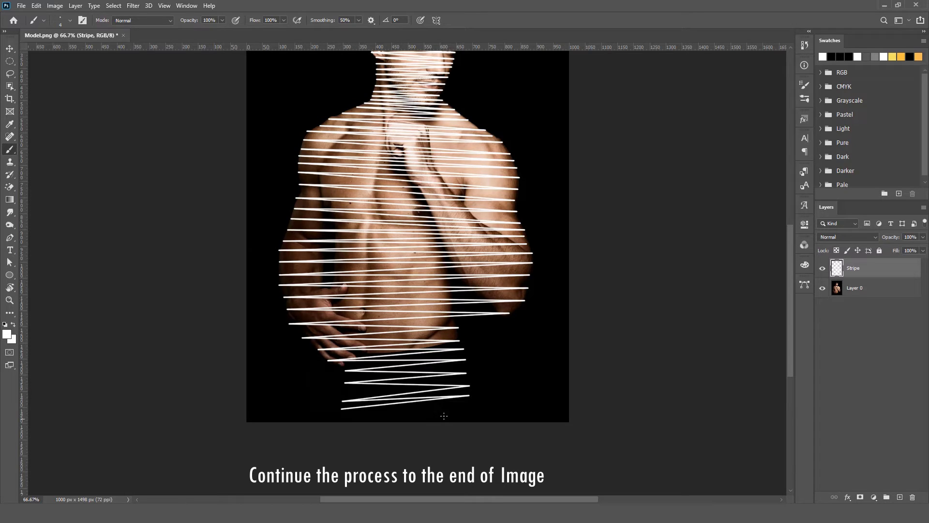
{"action": "left_click", "coordinate": [473, 406], "text": "shift"}
{"action": "left_click", "coordinate": [344, 421], "text": "shift"}
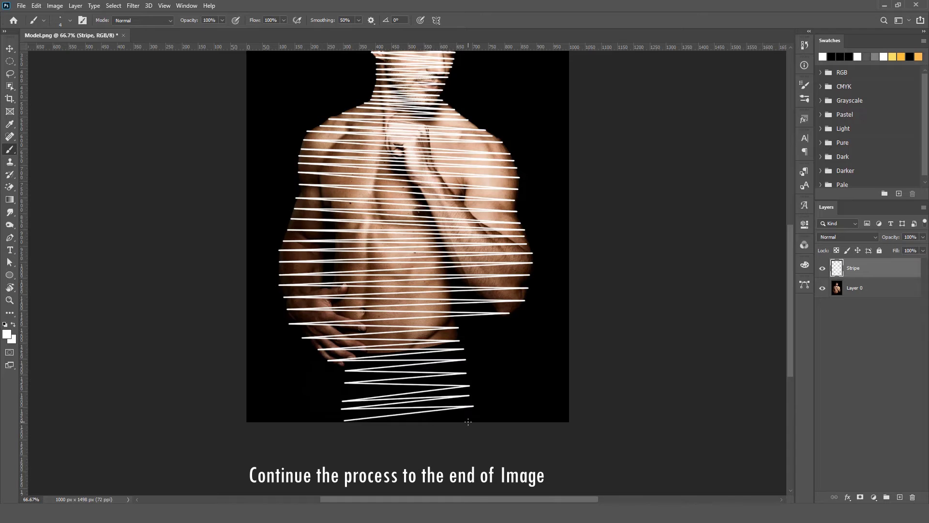
{"action": "left_click", "coordinate": [468, 422], "text": "shift"}
{"action": "scroll", "coordinate": [469, 421], "scroll_direction": "up", "scroll_amount": 5}
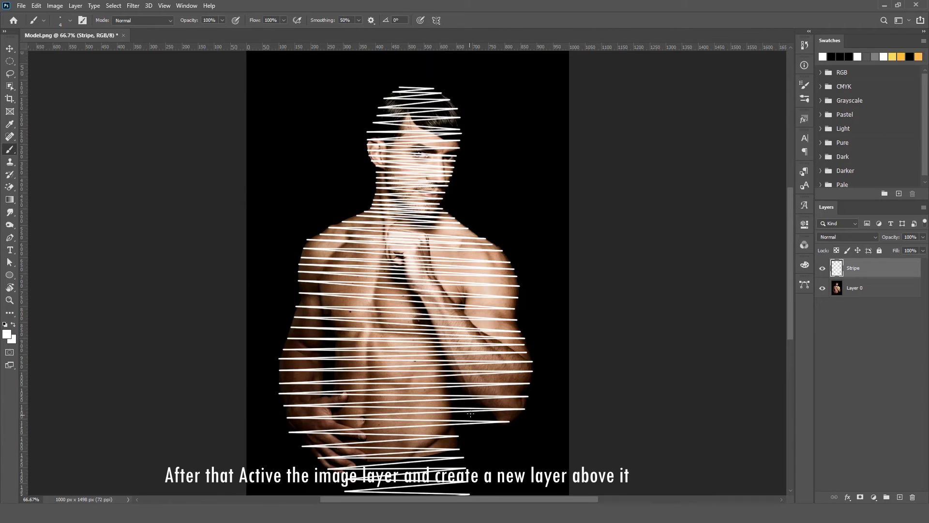
Add a layer above the photo filled with black (000000), then reselect the photo layer
{"action": "scroll", "coordinate": [471, 410], "scroll_direction": "down", "scroll_amount": 1}
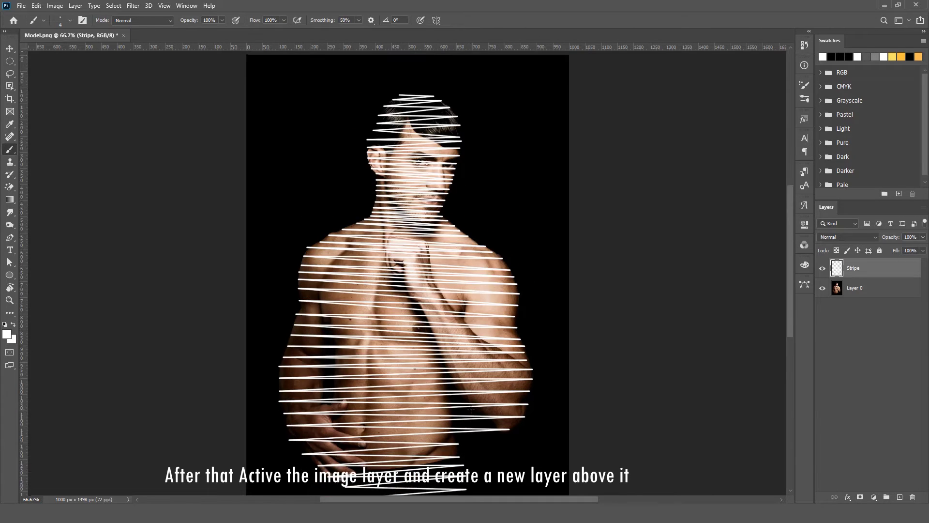
{"action": "left_click", "coordinate": [891, 290]}
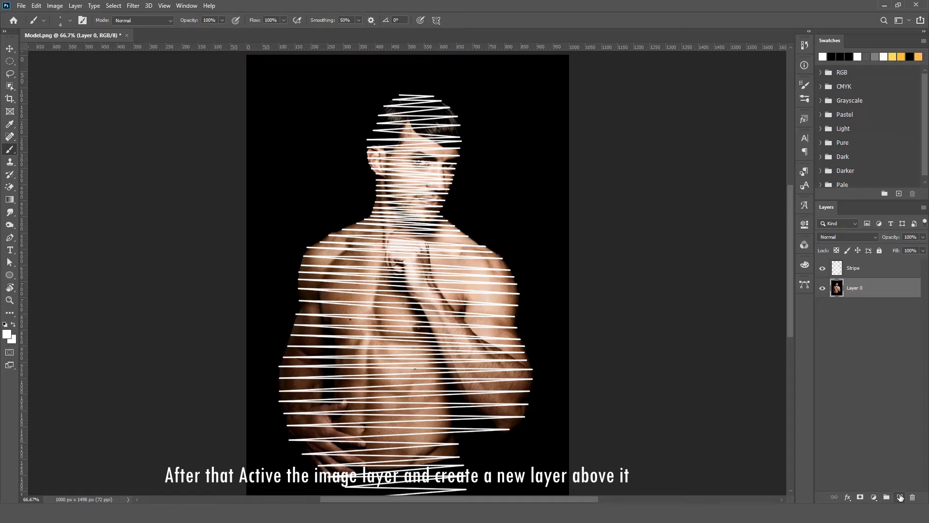
{"action": "left_click", "coordinate": [900, 497]}
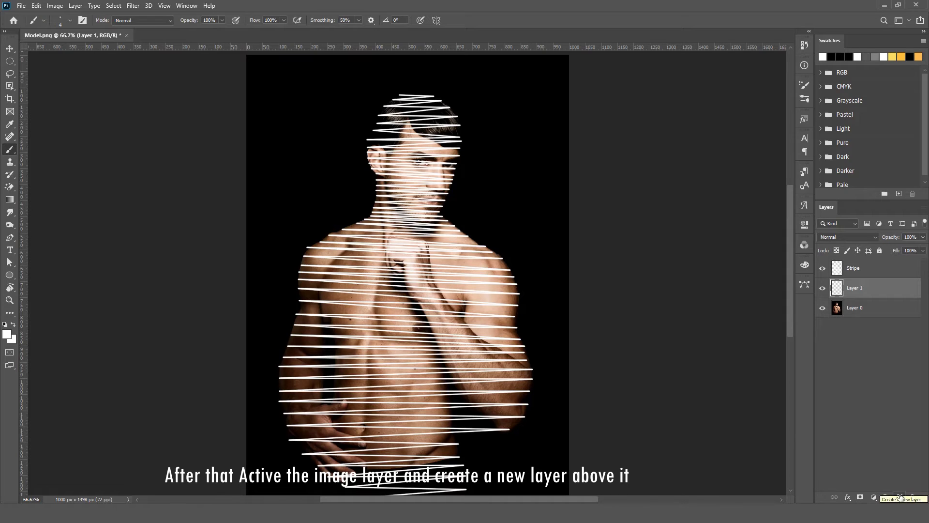
{"action": "left_click", "coordinate": [6, 333]}
{"action": "type", "text": "000000"}
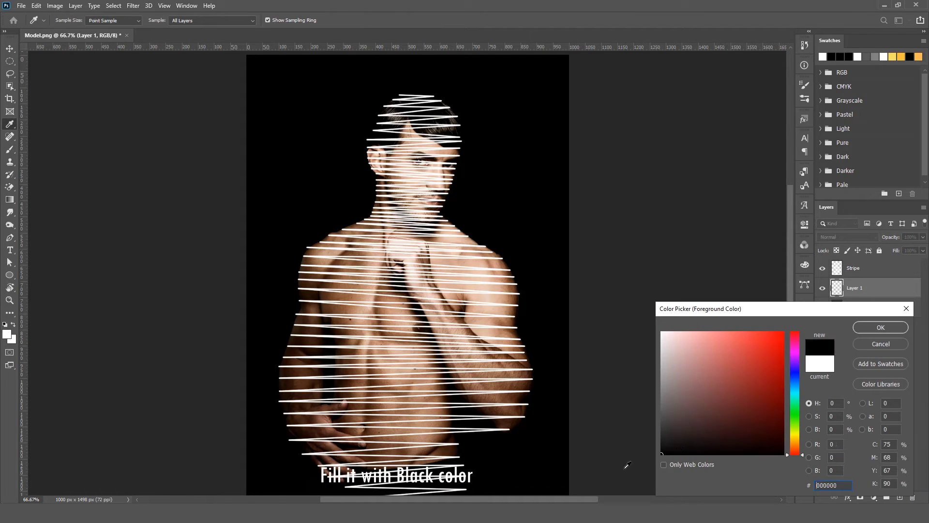
{"action": "left_click", "coordinate": [881, 327]}
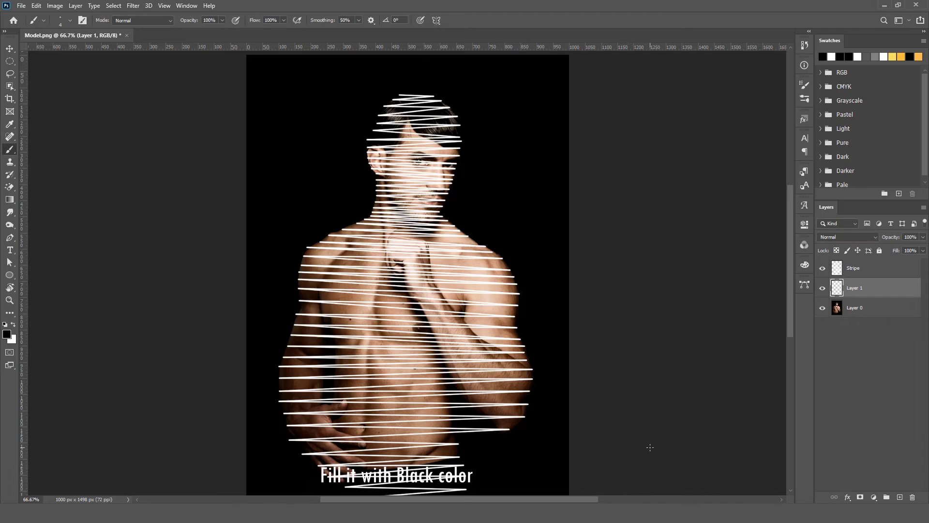
{"action": "key", "text": "alt+BackSpace"}
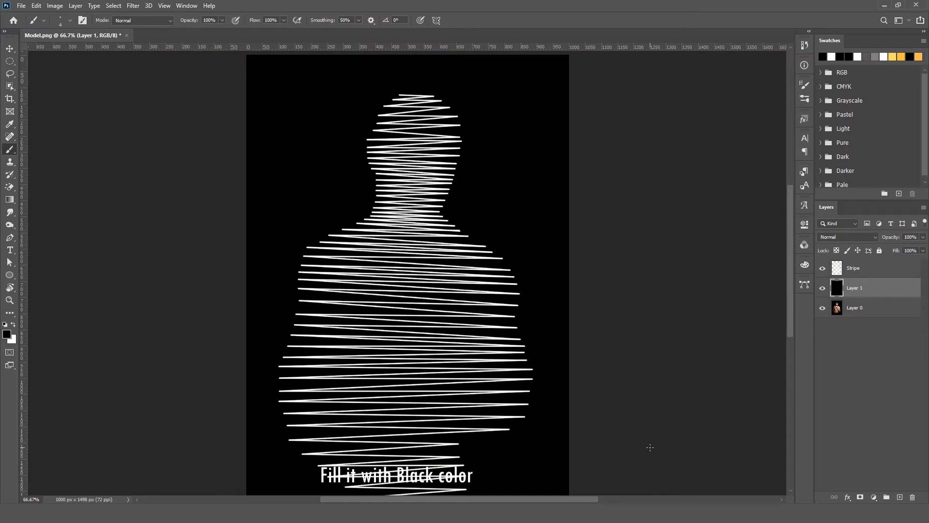
{"action": "key", "text": "v"}
{"action": "left_click", "coordinate": [885, 312]}
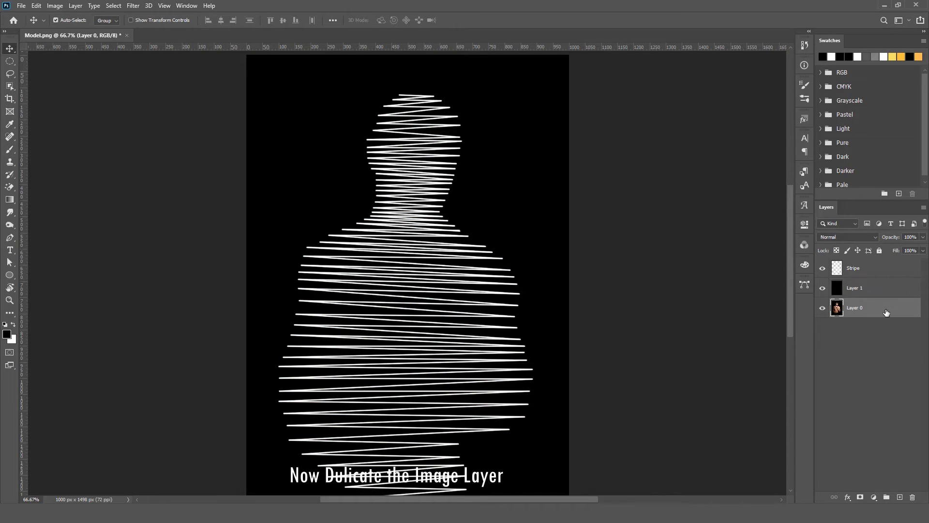
Duplicate the photo layer, move the copy above Stripe, and desaturate it
{"action": "key", "text": "ctrl+j"}
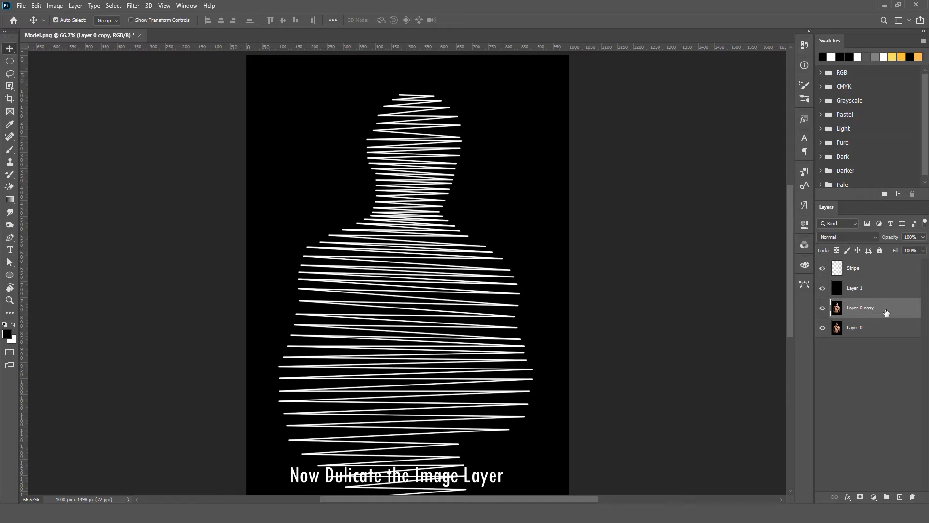
{"action": "left_click_drag", "start_coordinate": [886, 312], "coordinate": [888, 263]}
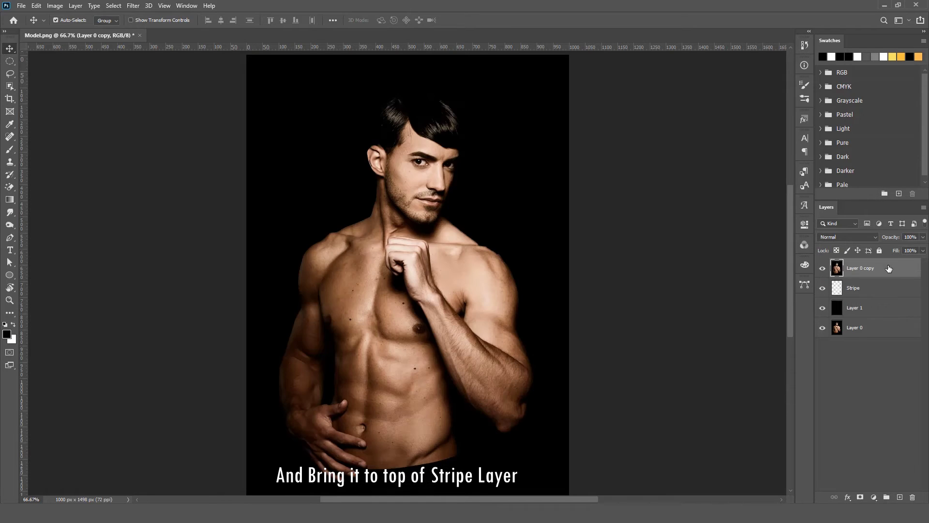
{"action": "left_click", "coordinate": [54, 6]}
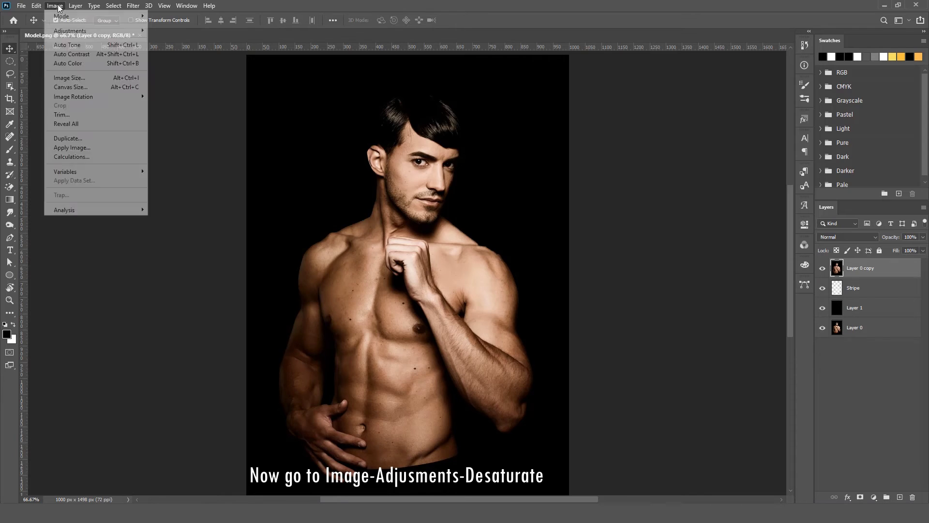
{"action": "mouse_move", "coordinate": [70, 31]}
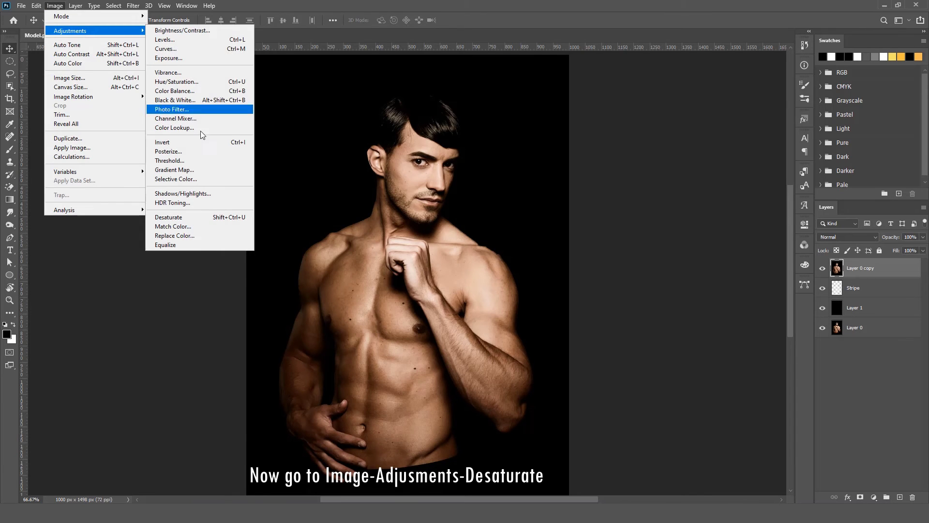
{"action": "left_click", "coordinate": [187, 219]}
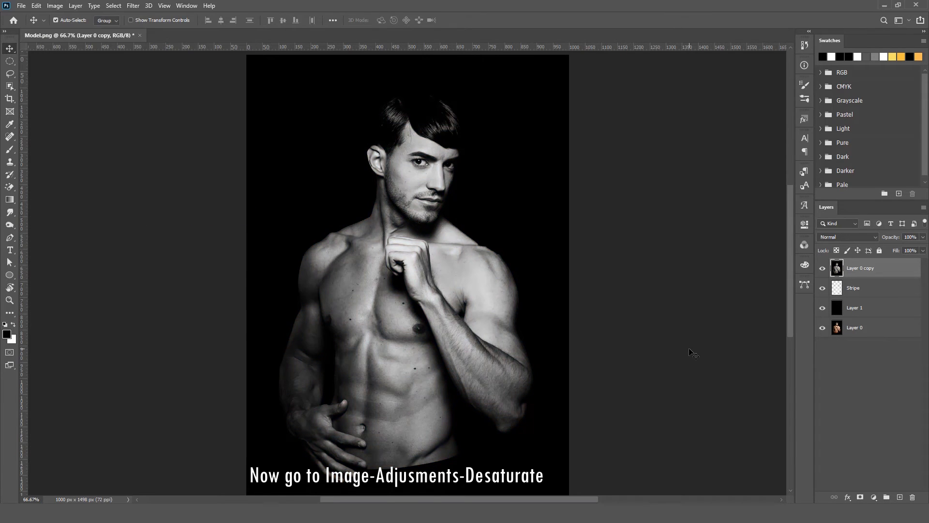
{"action": "scroll", "coordinate": [532, 325], "scroll_direction": "down", "scroll_amount": 2}
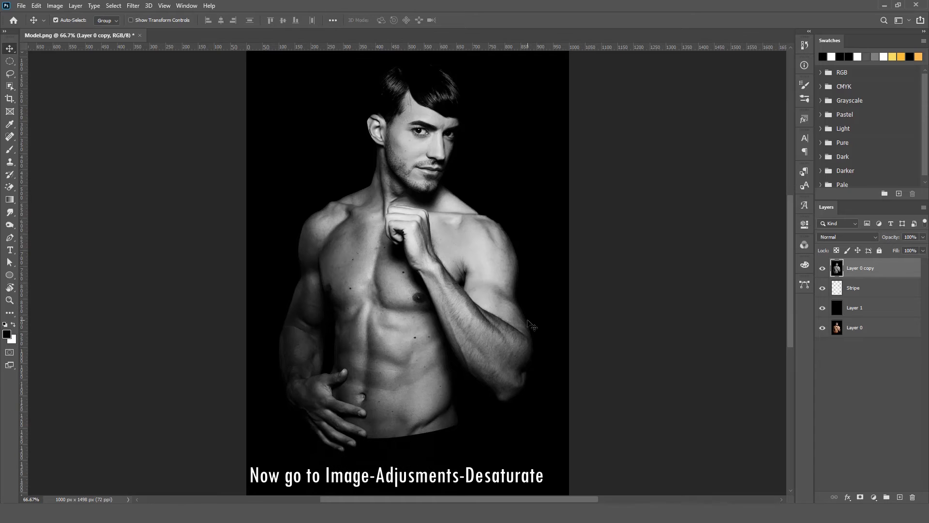
{"action": "scroll", "coordinate": [532, 325], "scroll_direction": "down", "scroll_amount": 1}
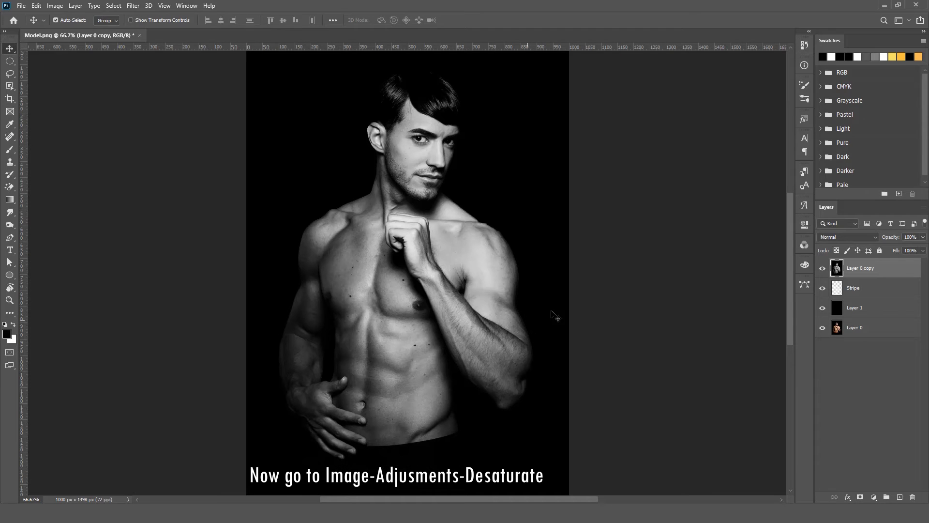
Clip the photo copy to the Stripe layer and nudge the portrait slightly upward
{"action": "left_click", "coordinate": [883, 277], "text": "alt"}
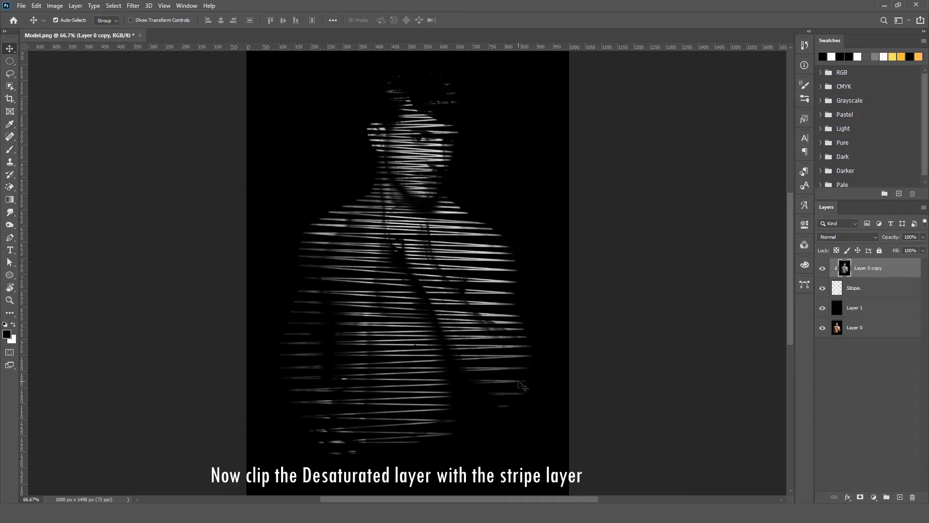
{"action": "left_click_drag", "start_coordinate": [518, 393], "coordinate": [519, 385]}
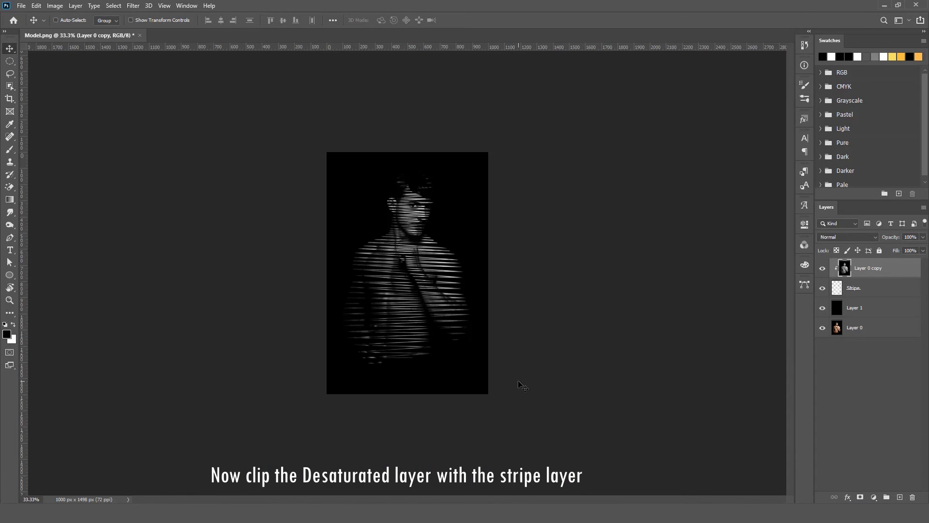
Apply ZigZag to the stripes with Amount 10, Ridges 6, Pond Ripples, then nudge them up
{"action": "left_click", "coordinate": [132, 5]}
{"action": "mouse_move", "coordinate": [142, 134]}
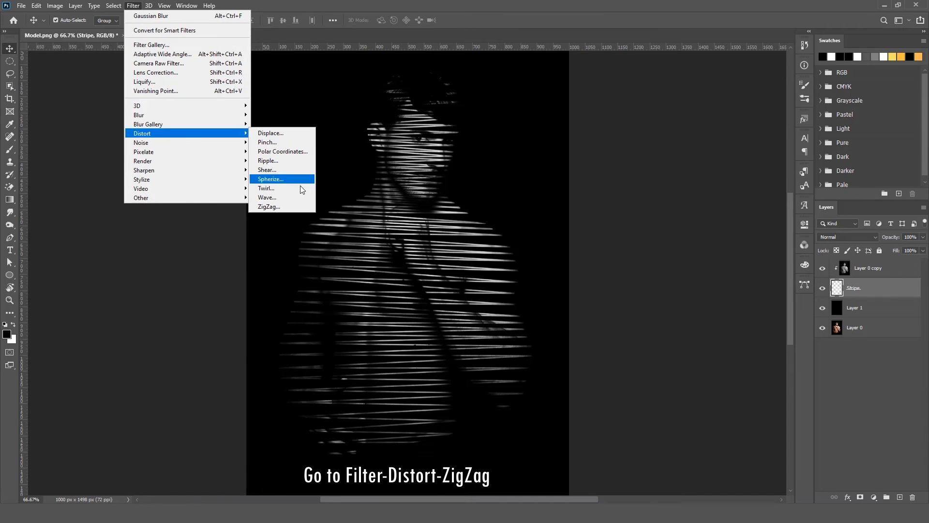
{"action": "left_click", "coordinate": [269, 207]}
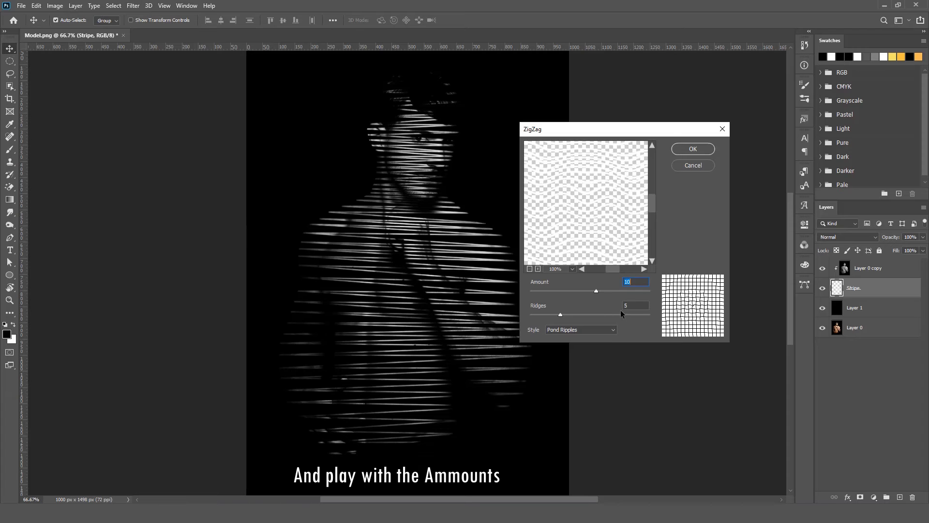
{"action": "mouse_move", "coordinate": [599, 288]}
{"action": "left_mouse_down"}
{"action": "mouse_move", "coordinate": [576, 290]}
{"action": "mouse_move", "coordinate": [595, 283]}
{"action": "left_mouse_up"}
{"action": "left_click_drag", "start_coordinate": [570, 312], "coordinate": [565, 313]}
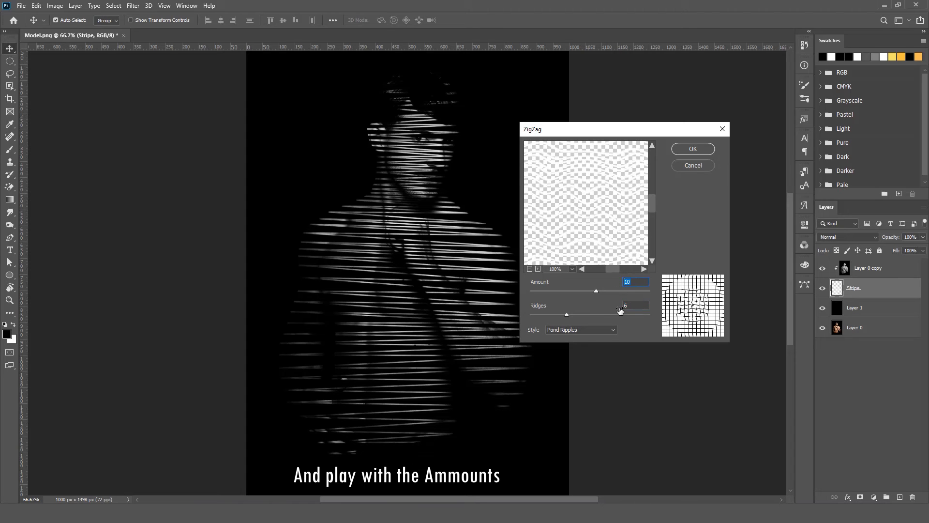
{"action": "type", "text": "10"}
{"action": "left_click", "coordinate": [684, 149]}
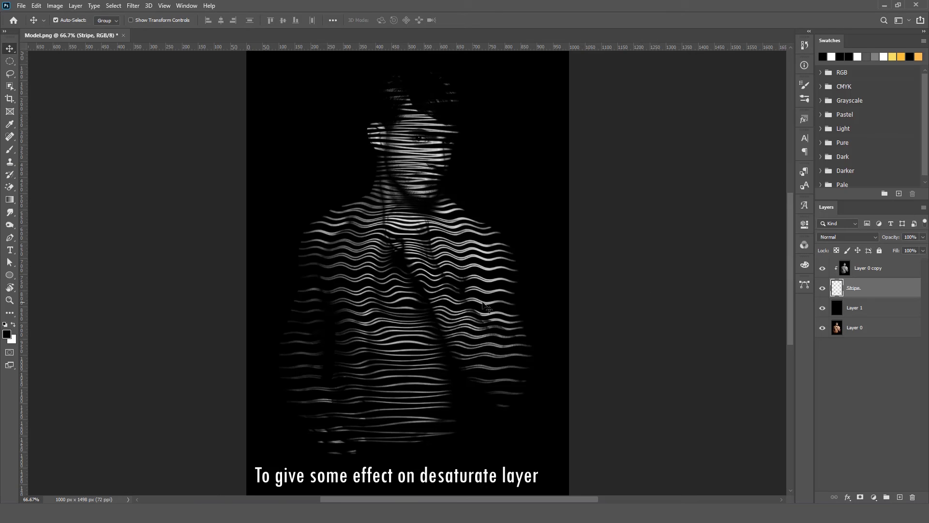
{"action": "key", "text": "shift+Up"}
{"action": "key", "text": "shift+Up"}
{"action": "key", "text": "shift+Up"}
{"action": "scroll", "coordinate": [480, 308], "scroll_direction": "up", "scroll_amount": 2}
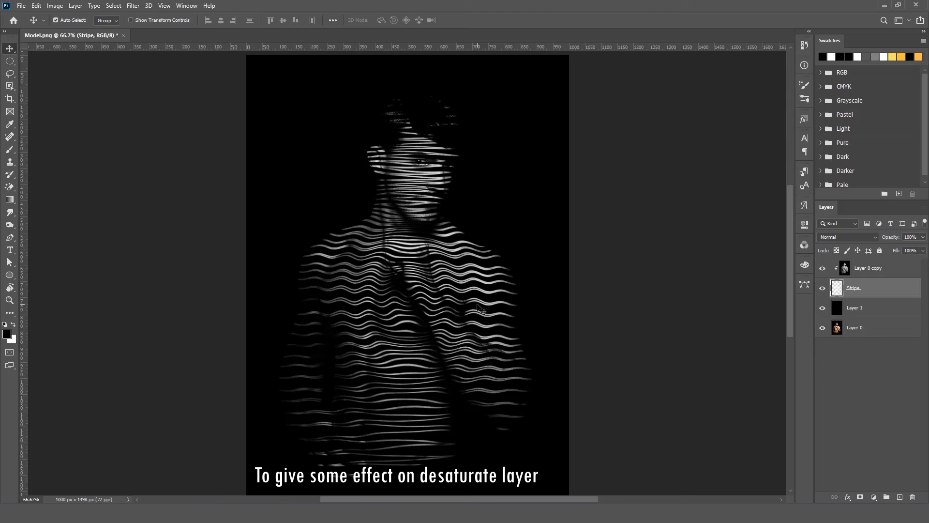
Apply a Gaussian Blur of radius 1.6 to the black-and-white photo copy
{"action": "left_click", "coordinate": [901, 274]}
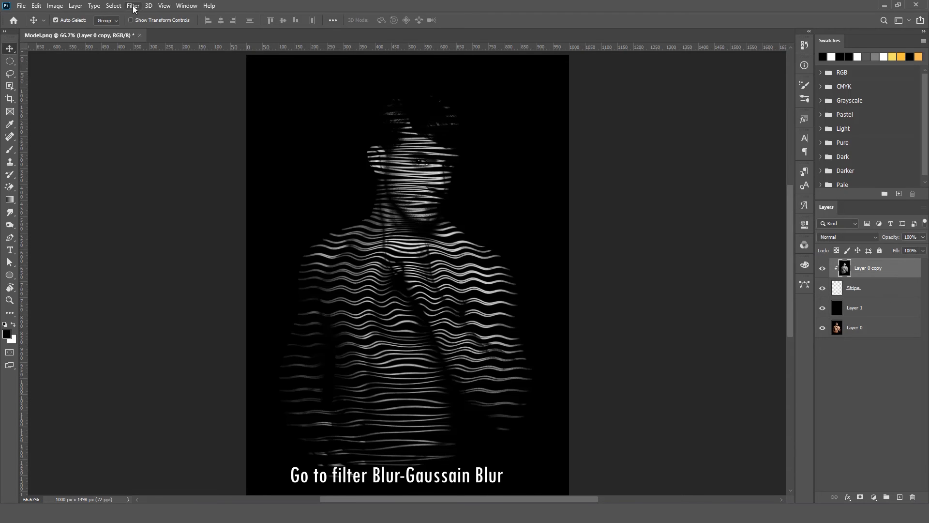
{"action": "key", "text": "alt+t"}
{"action": "mouse_move", "coordinate": [185, 115]}
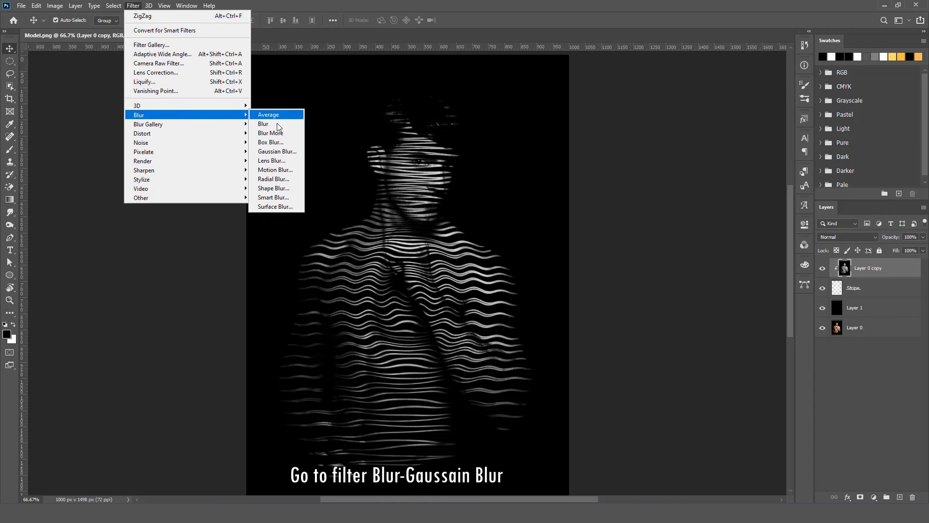
{"action": "left_click", "coordinate": [278, 151]}
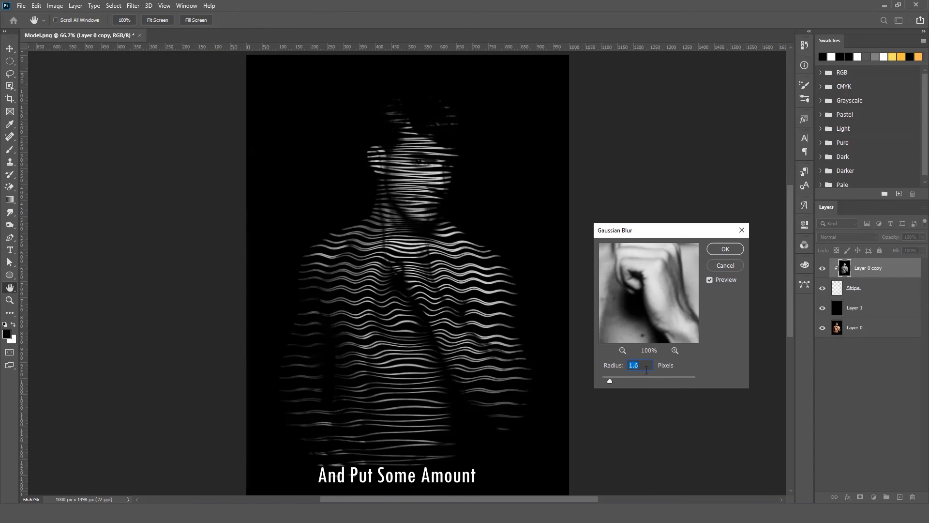
{"action": "type", "text": "1."}
{"action": "type", "text": "6"}
{"action": "key", "text": "Return"}
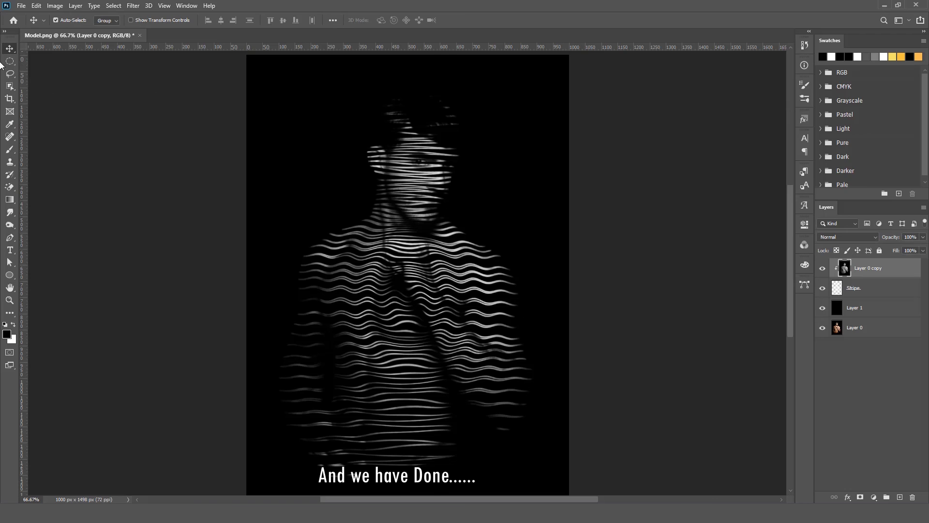
Set the pasteboard colour to Black and zoom in and out to review the artwork
{"action": "left_click", "coordinate": [605, 302]}
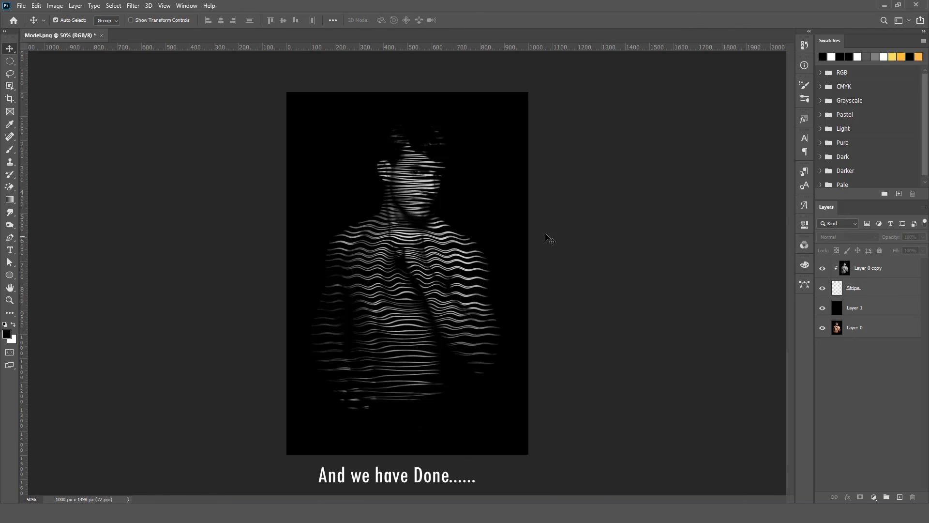
{"action": "right_click", "coordinate": [561, 234]}
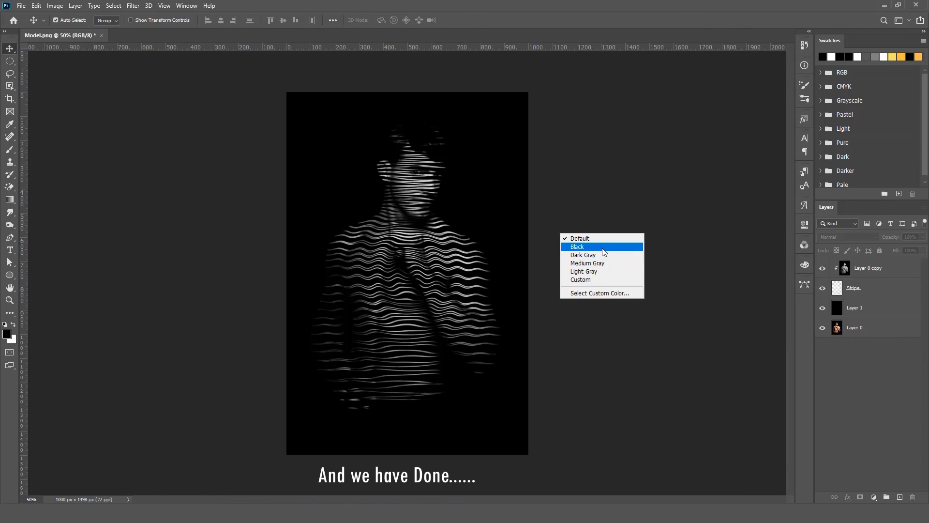
{"action": "left_click", "coordinate": [617, 246]}
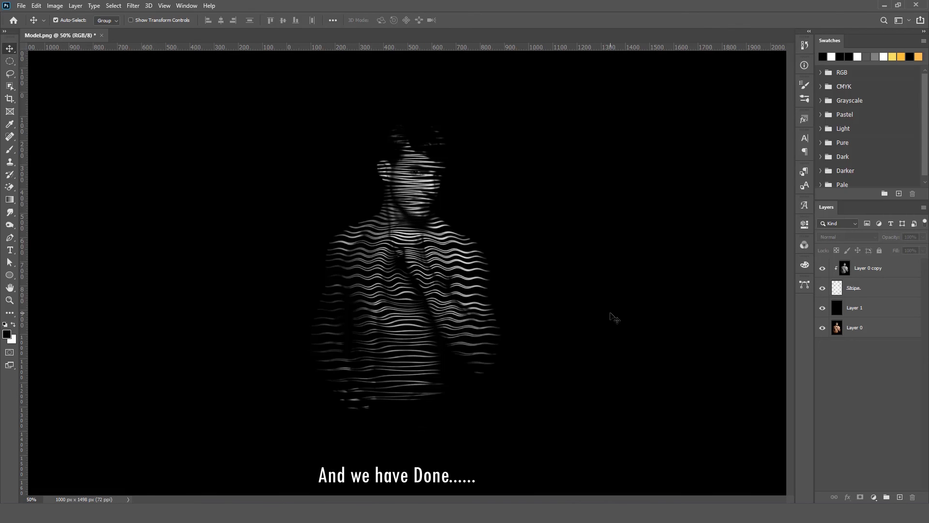
{"action": "key", "text": "ctrl+plus"}
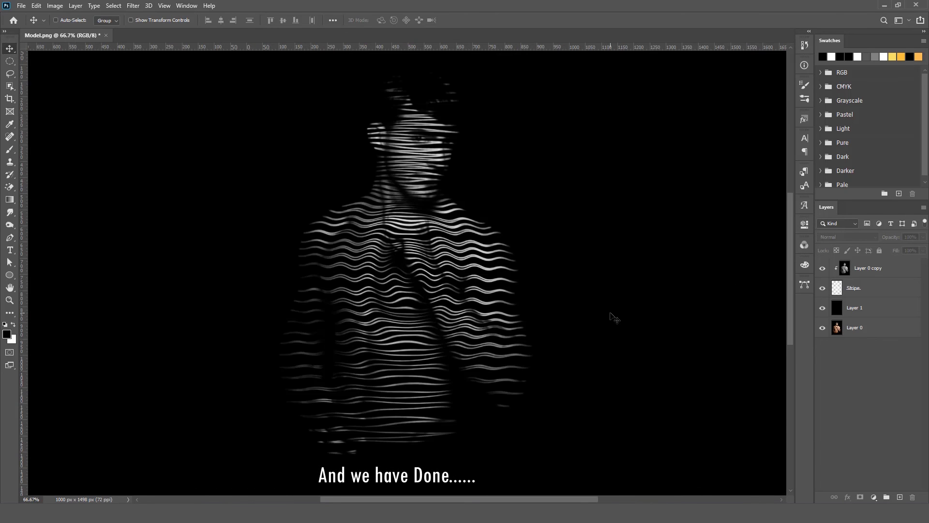
{"action": "key", "text": "ctrl+plus"}
{"action": "key", "text": "ctrl+minus"}
{"action": "key", "text": "ctrl+minus"}
{"action": "key", "text": "ctrl+plus"}
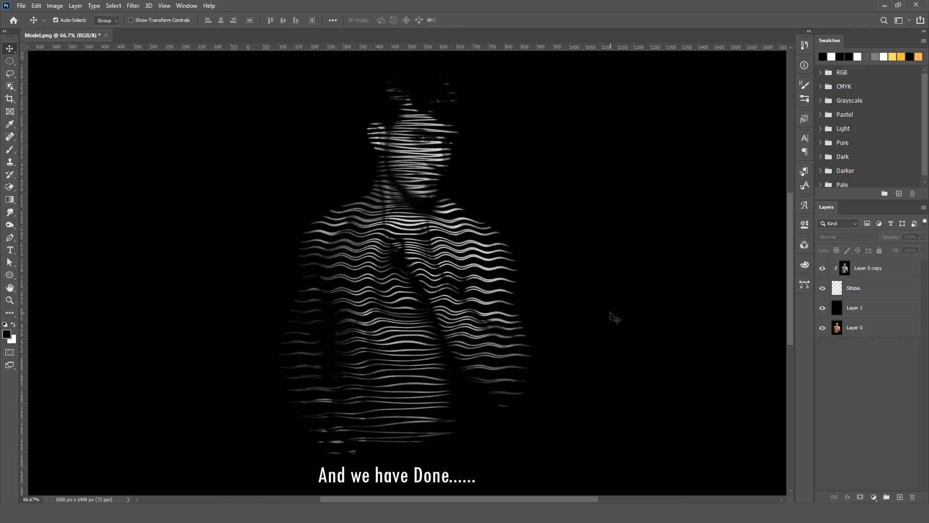